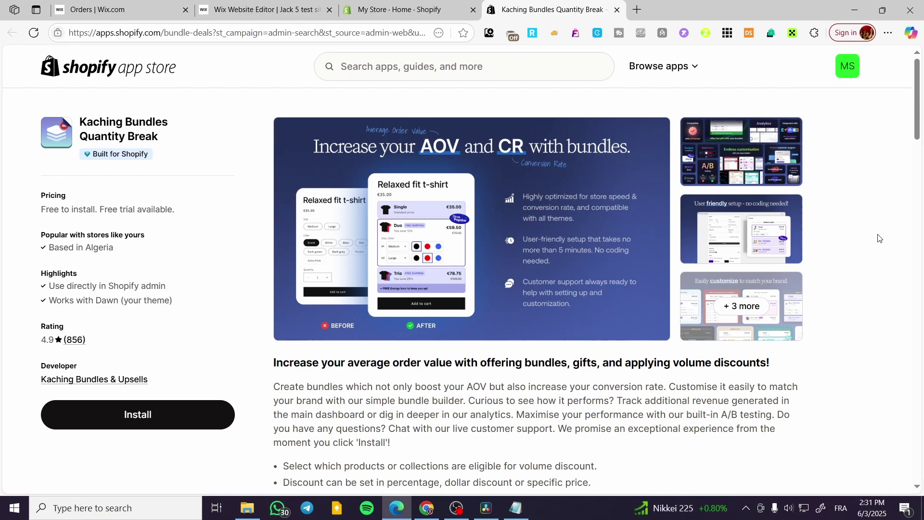
# Step: Select the app name 'Kaching Bundles' on its App Store listing
pyautogui.scroll(-3, 893, 228)
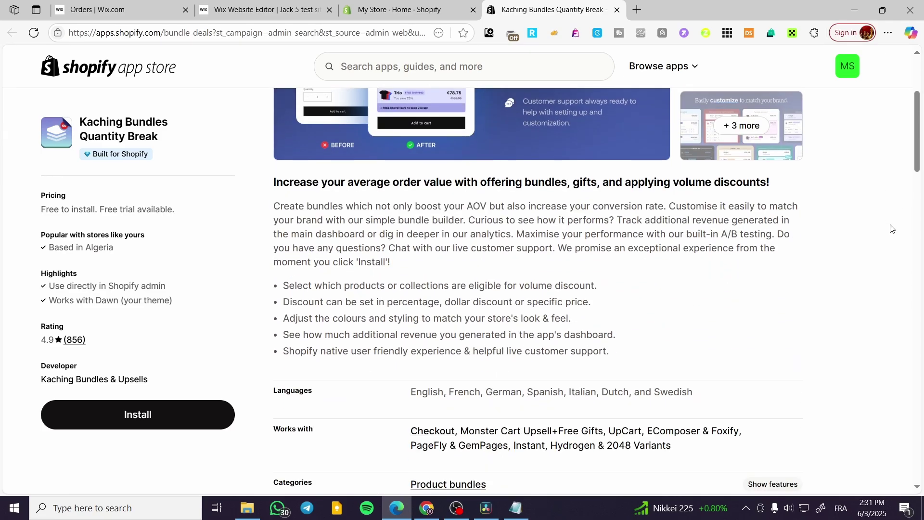
pyautogui.scroll(3, 904, 245)
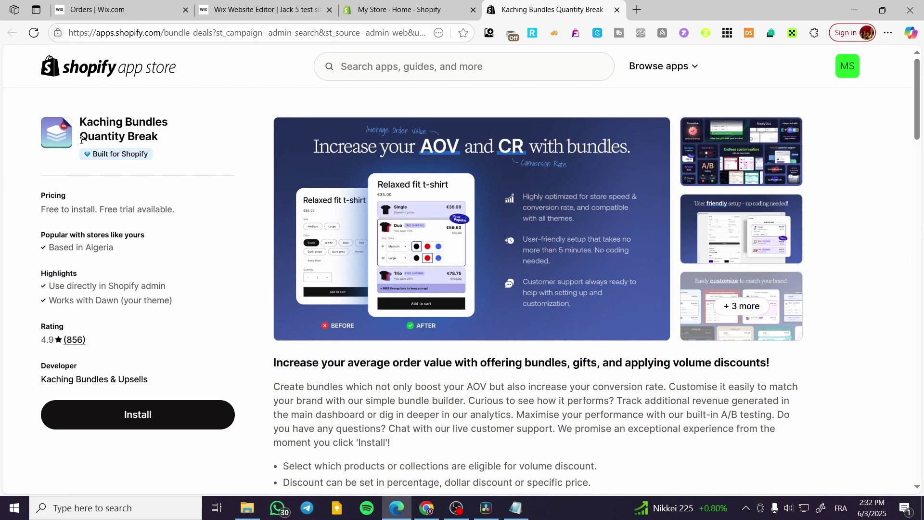
pyautogui.moveTo(79, 123); pyautogui.dragTo(171, 122)
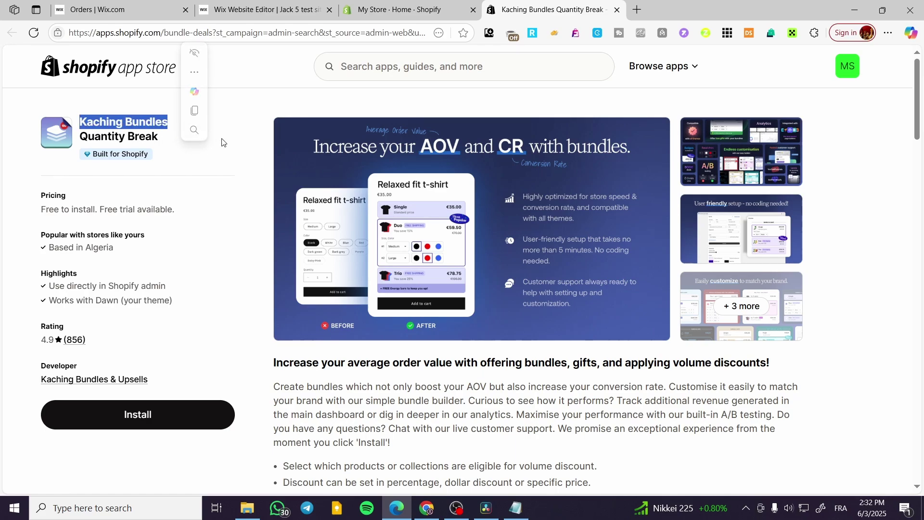
pyautogui.click(132, 129)
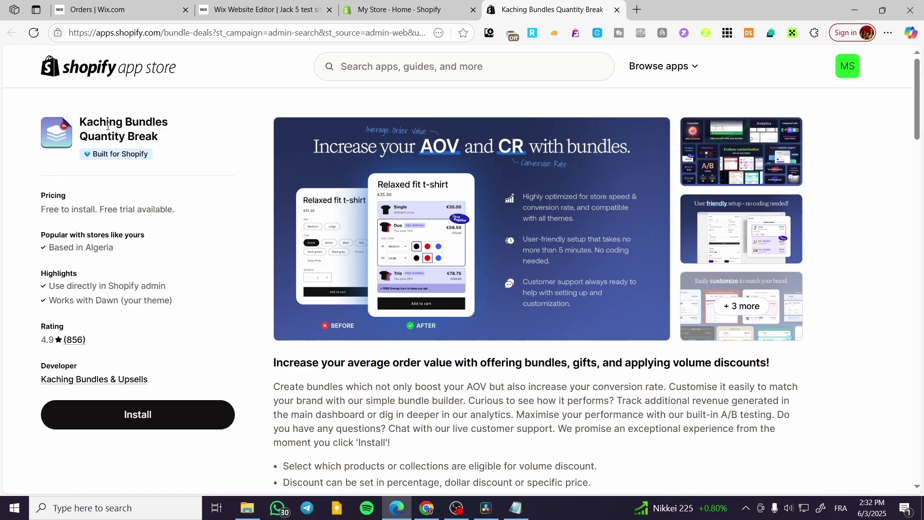
pyautogui.moveTo(79, 125); pyautogui.dragTo(171, 124)
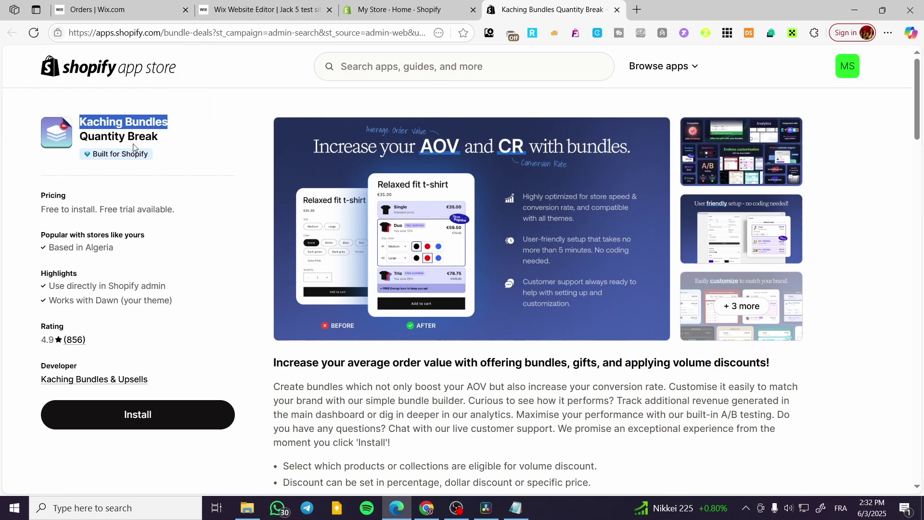
# Step: Dismiss the Select a plan promotion banner on the store admin home
pyautogui.click(399, 10)
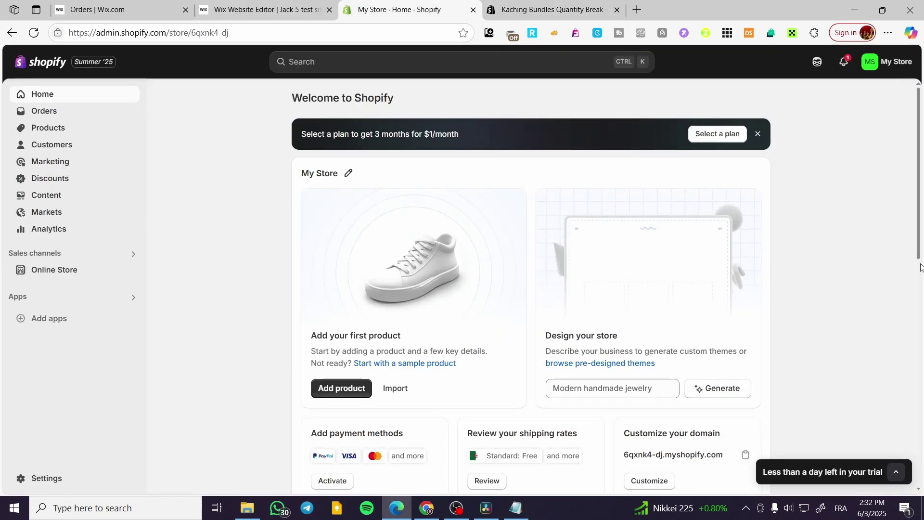
pyautogui.click(758, 134)
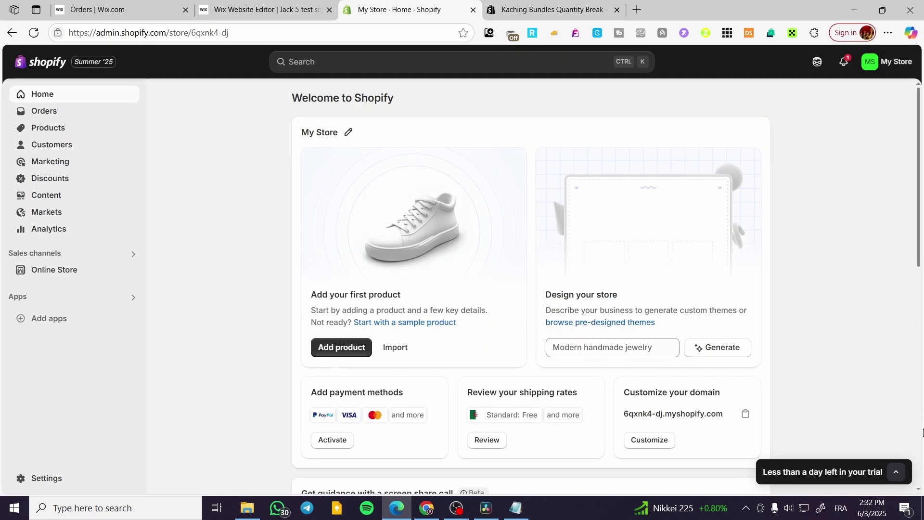
pyautogui.click(554, 9)
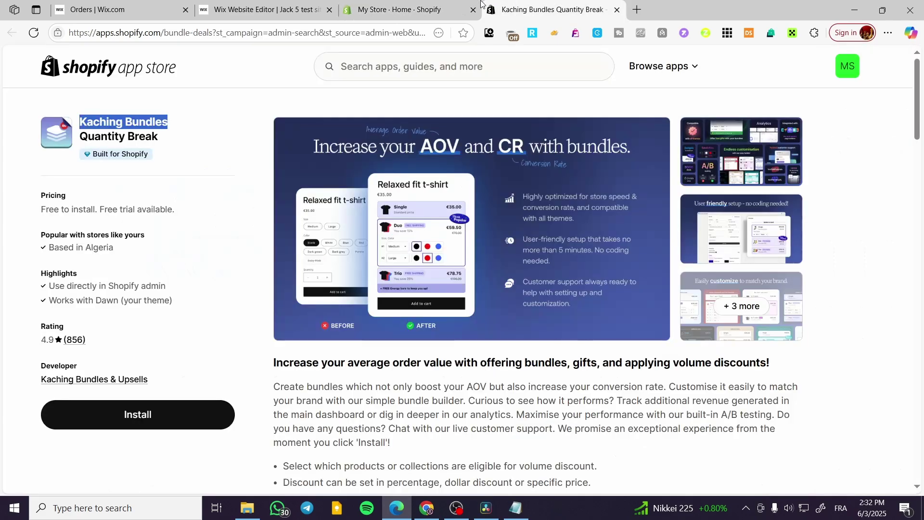
pyautogui.click(400, 9)
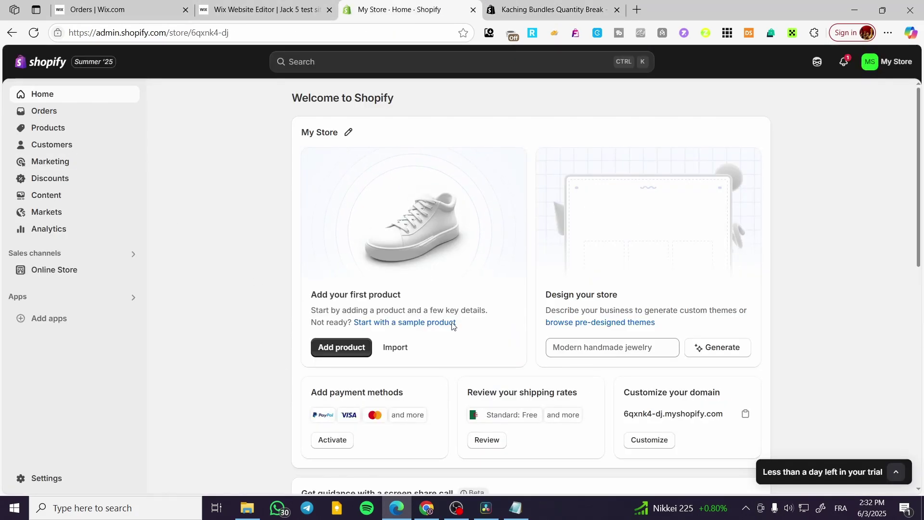
# Step: Search the Shopify App Store for 'Kaching Bundle' using the recent admin search
pyautogui.click(277, 61)
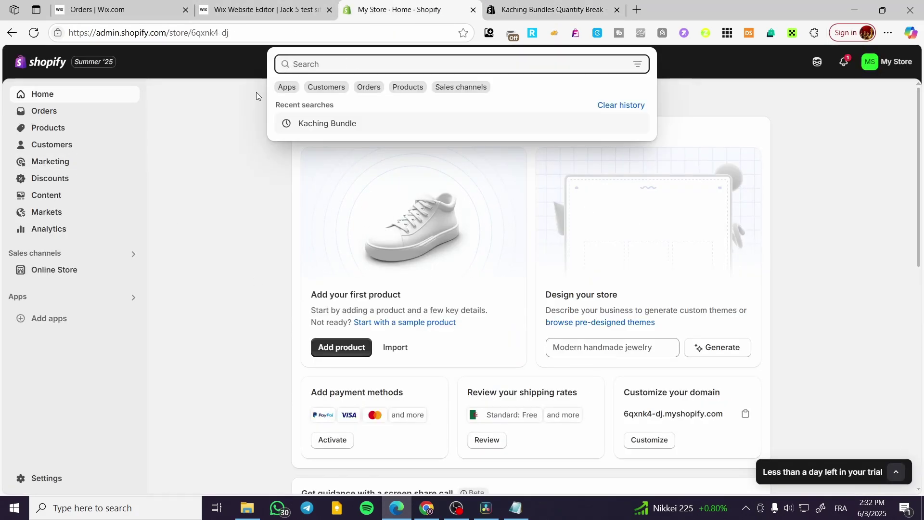
pyautogui.click(313, 131)
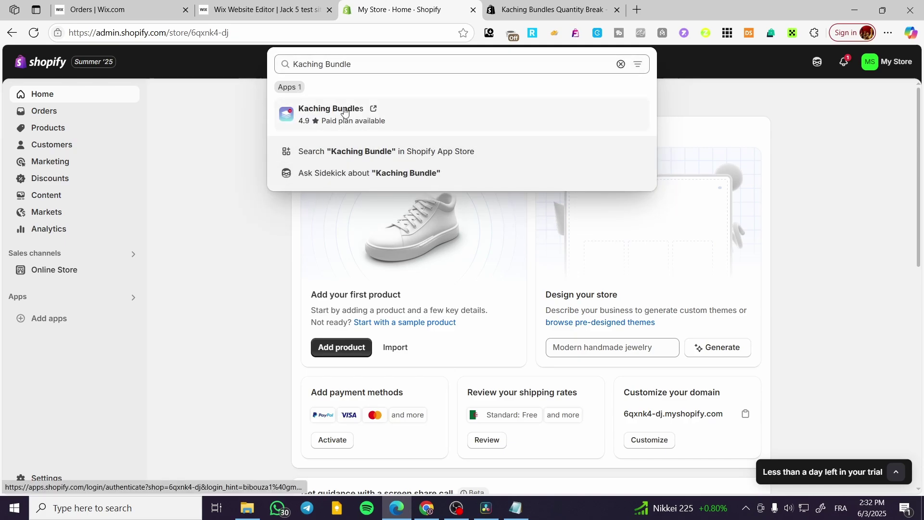
pyautogui.click(347, 152)
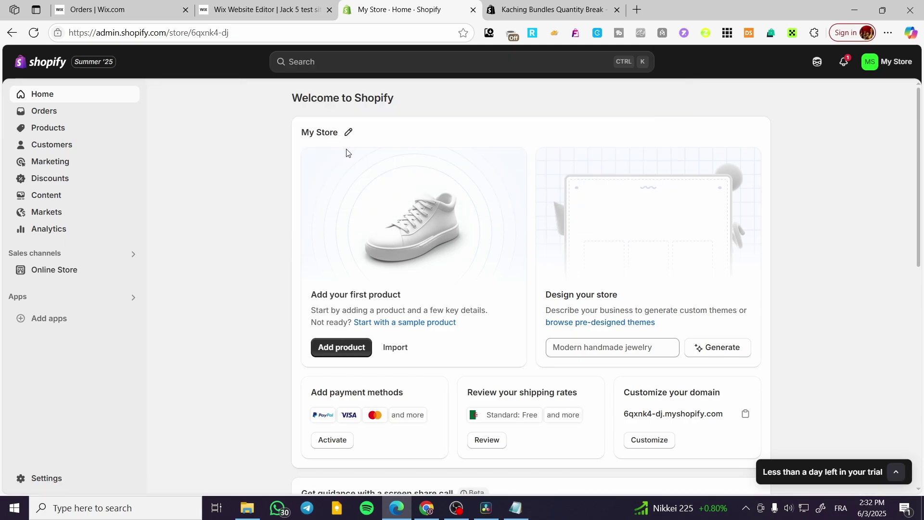
pyautogui.click(754, 9)
# Step: Install Kaching Bundles Quantity Break, pin it to navigation, and start the Starter 14-day trial
pyautogui.click(761, 10)
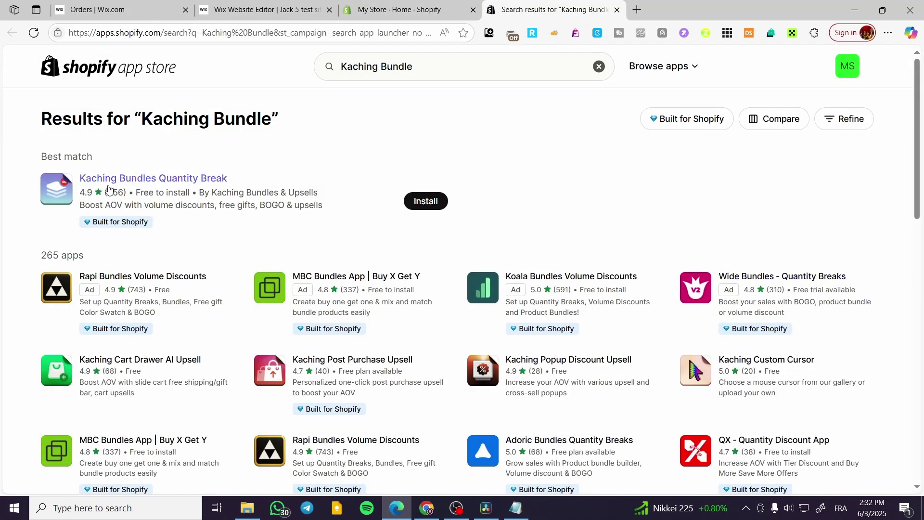
pyautogui.click(111, 181)
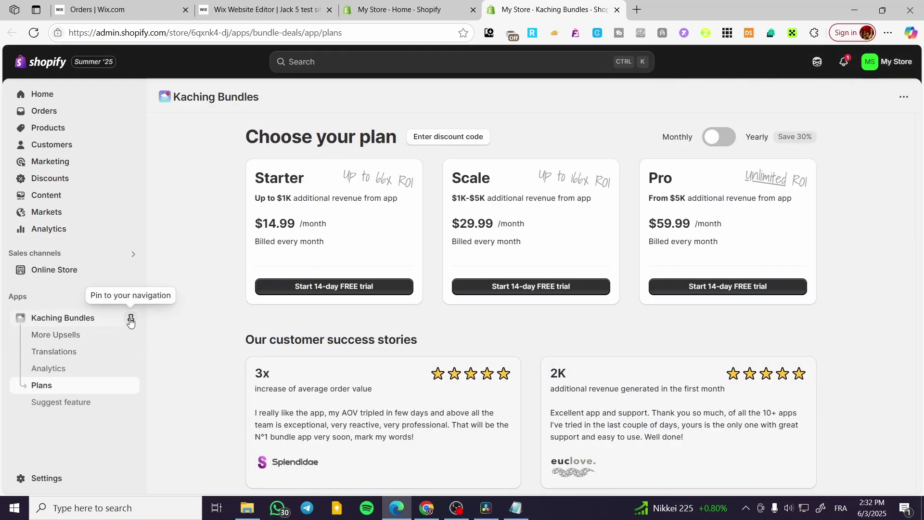
pyautogui.click(131, 320)
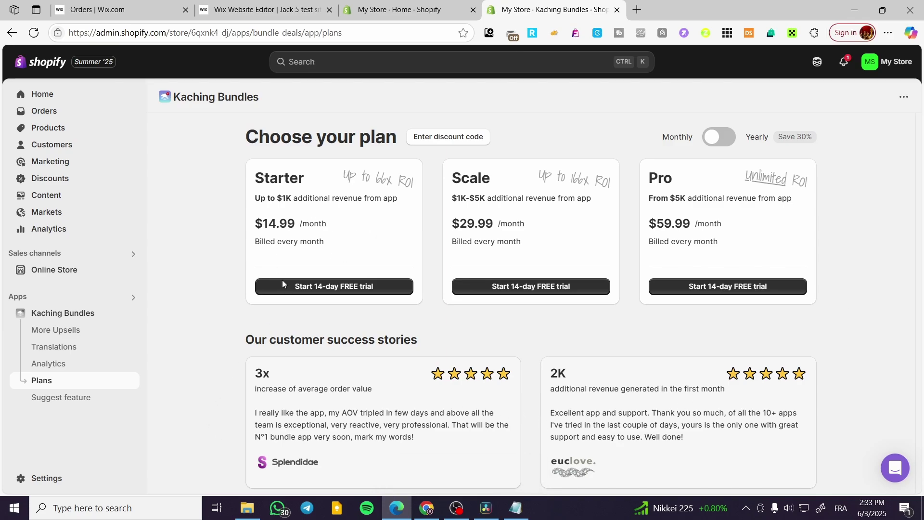
pyautogui.click(327, 287)
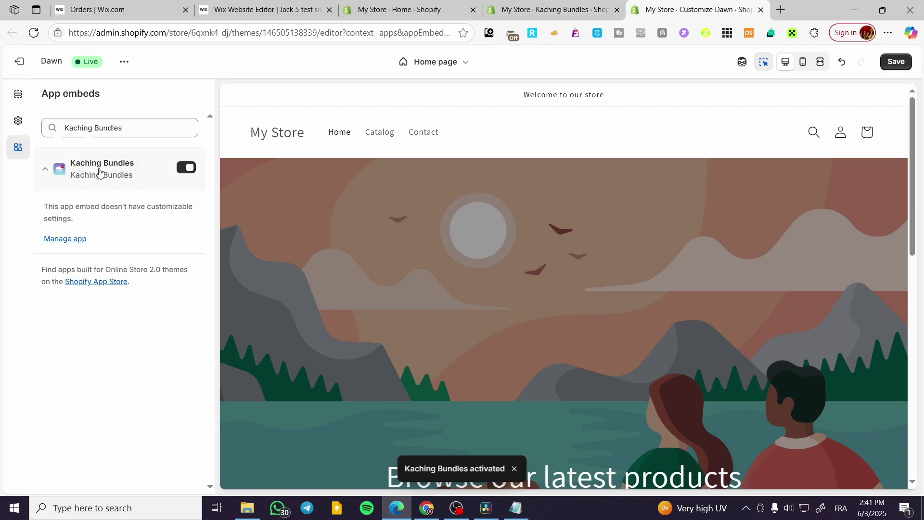
# Step: Save the Dawn theme with the Kaching Bundles app embed enabled, then close the editor
pyautogui.click(896, 61)
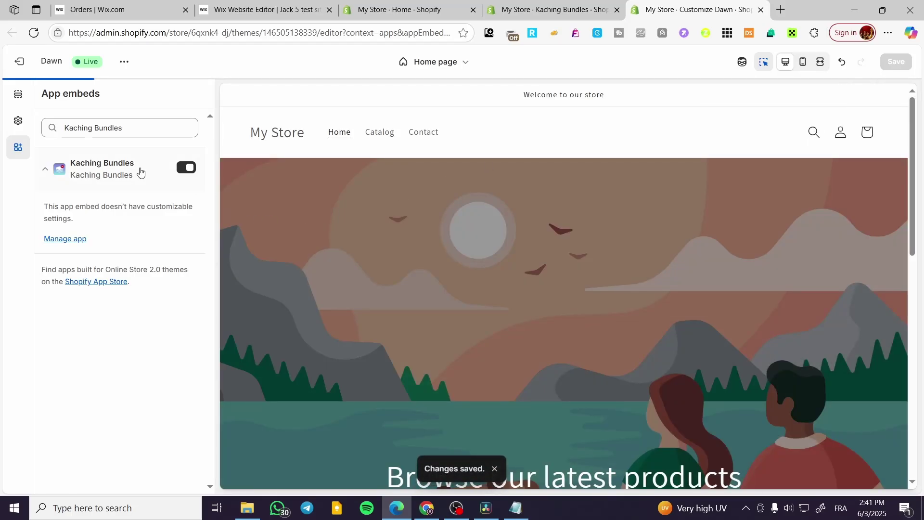
pyautogui.click(18, 94)
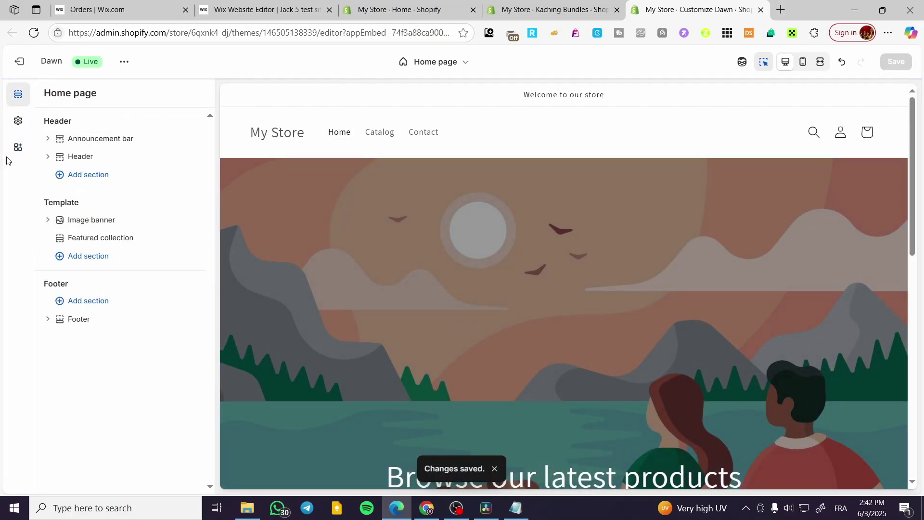
pyautogui.click(20, 148)
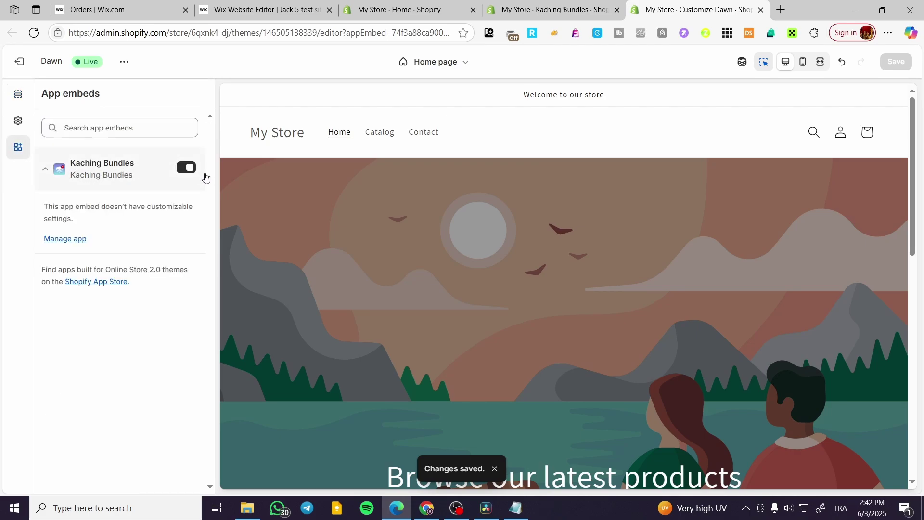
pyautogui.click(760, 9)
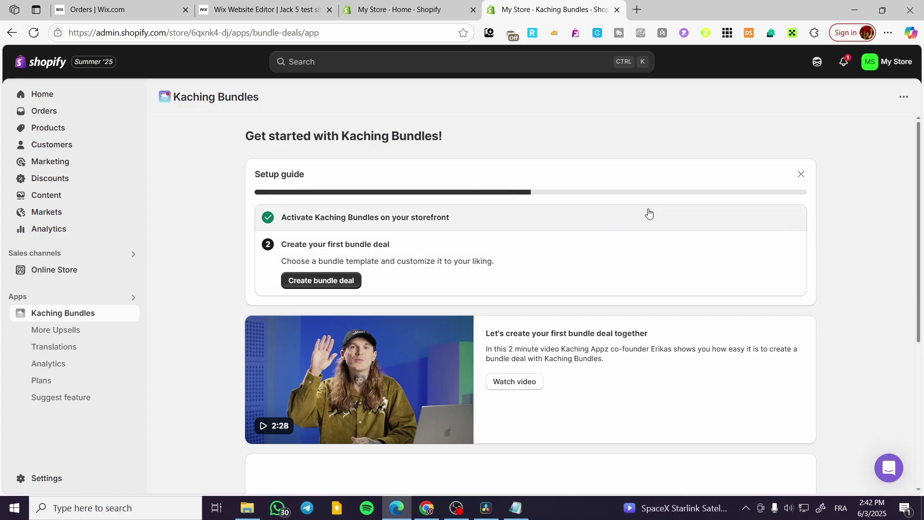
# Step: Start creating the first bundle deal from the Kaching Bundles setup guide
pyautogui.click(321, 284)
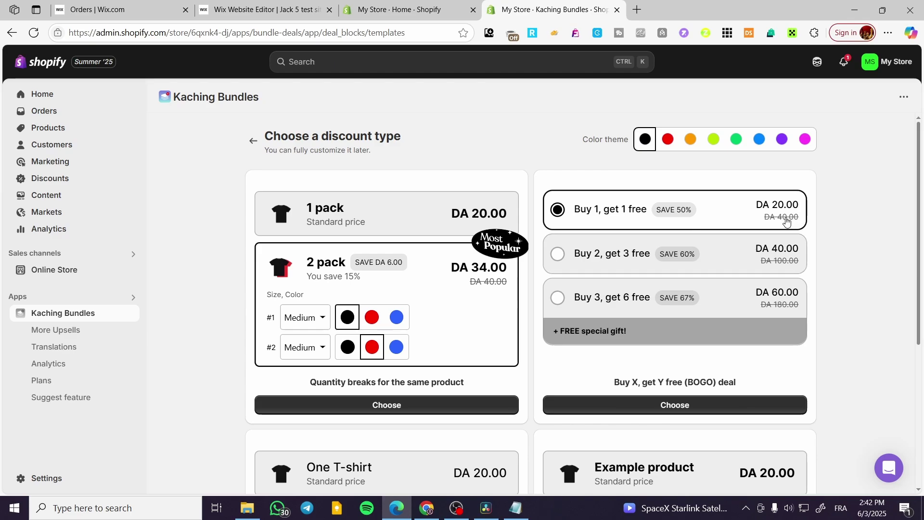
pyautogui.scroll(-2, 707, 236)
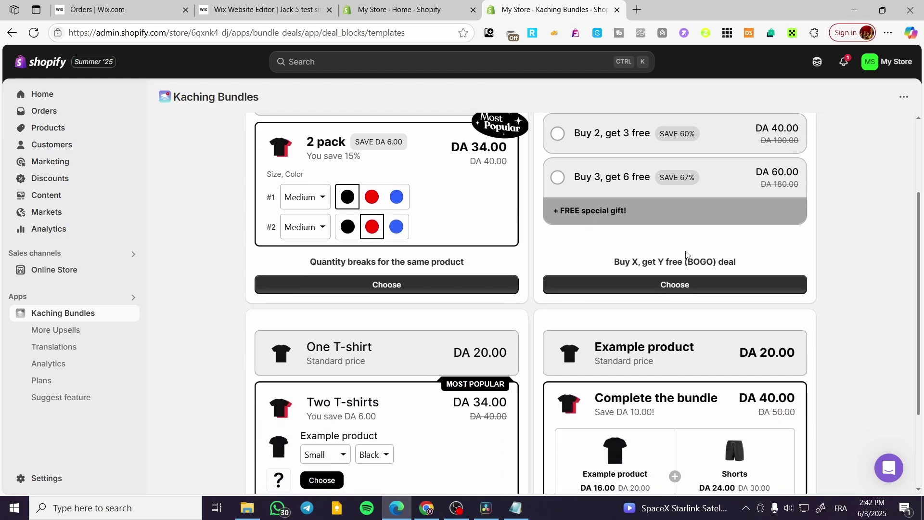
pyautogui.scroll(2, 701, 249)
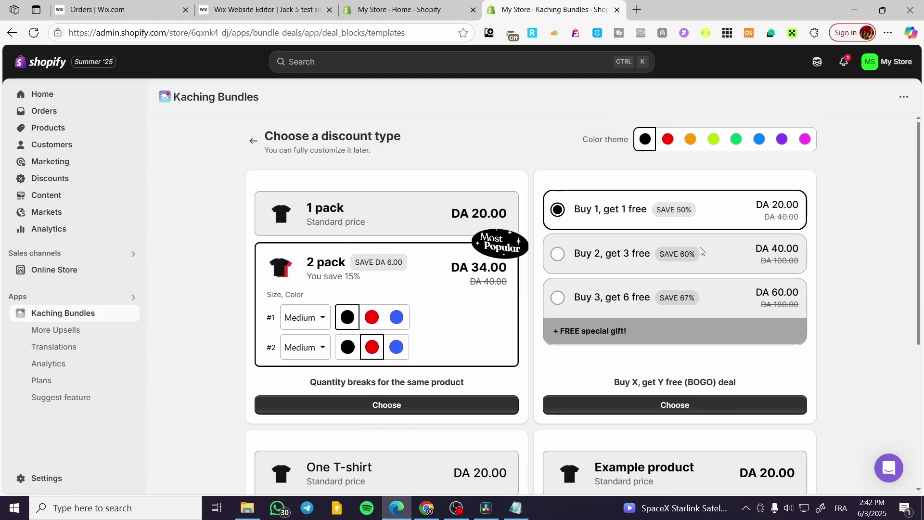
# Step: Try the orange, red, green, purple and magenta color themes, settling on blue
pyautogui.click(692, 140)
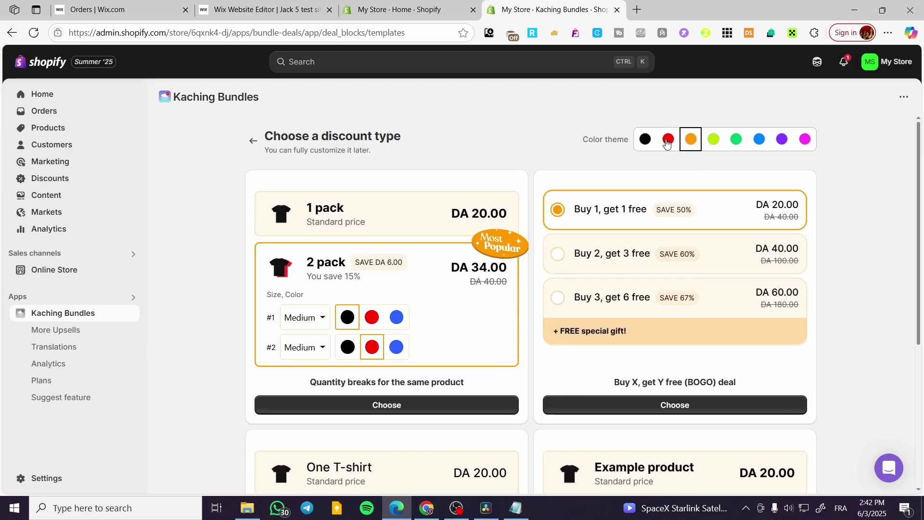
pyautogui.click(668, 139)
pyautogui.click(737, 139)
pyautogui.click(760, 141)
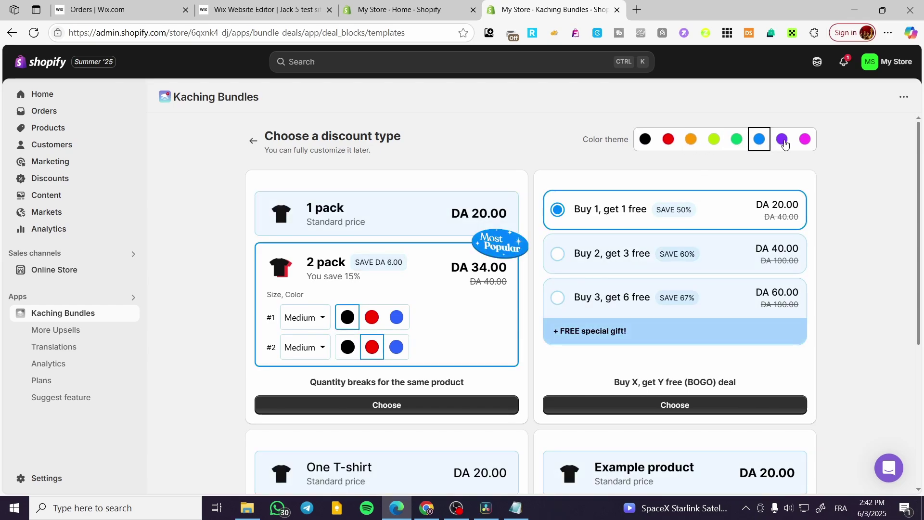
pyautogui.click(782, 139)
pyautogui.click(804, 140)
pyautogui.click(778, 140)
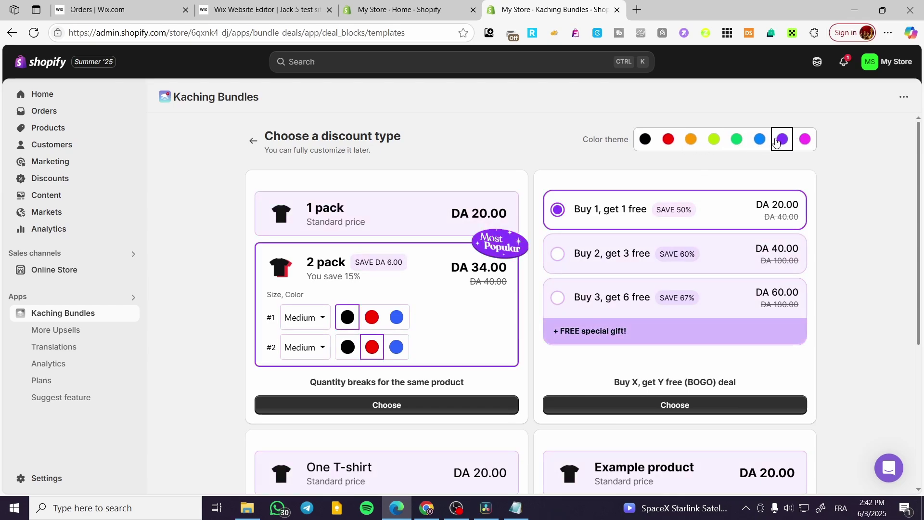
pyautogui.click(737, 141)
pyautogui.click(759, 140)
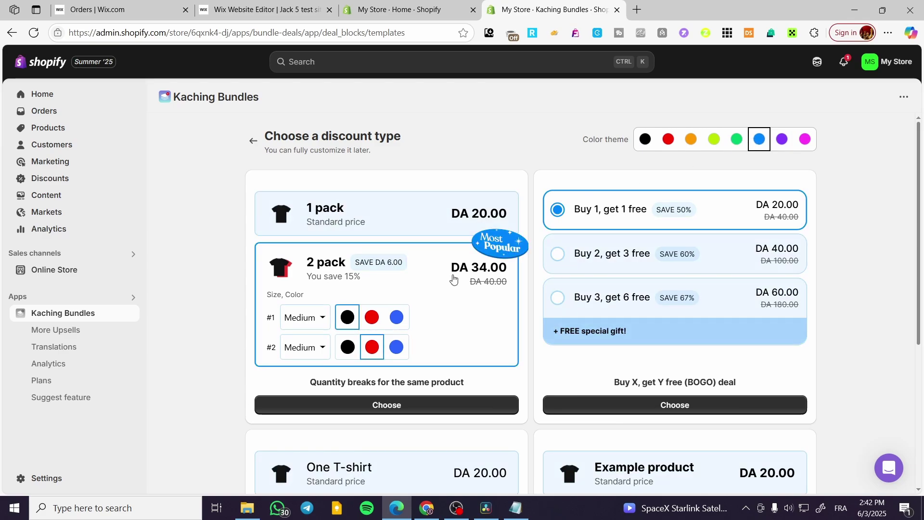
# Step: Choose the Complete the bundle template for a new bundle deal
pyautogui.scroll(-3, 411, 273)
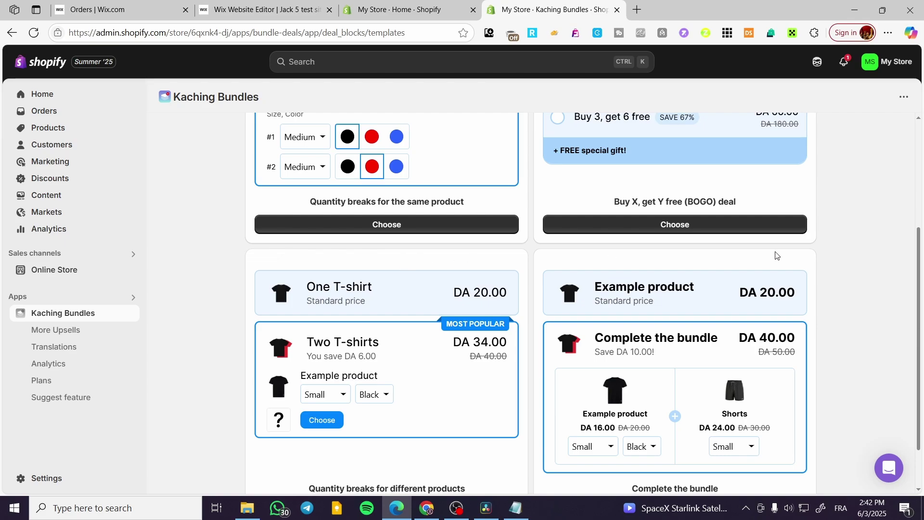
pyautogui.scroll(4, 772, 260)
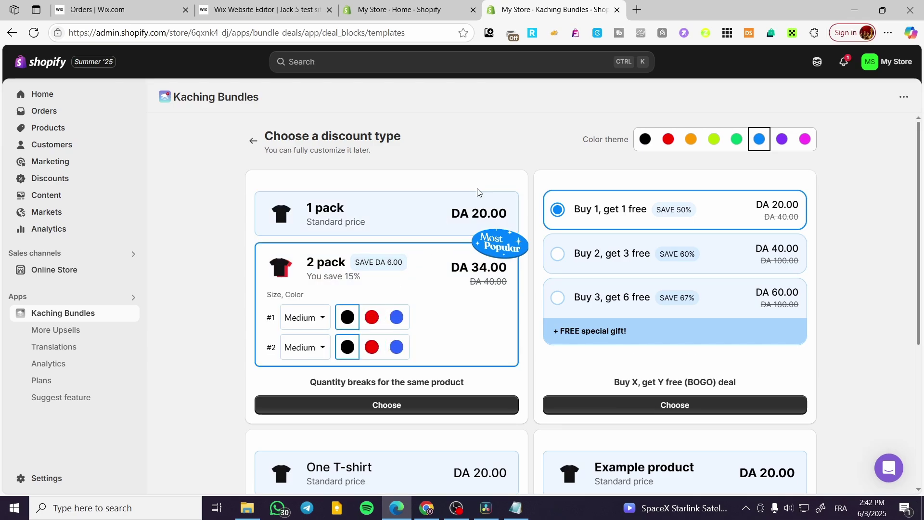
pyautogui.scroll(-3, 507, 307)
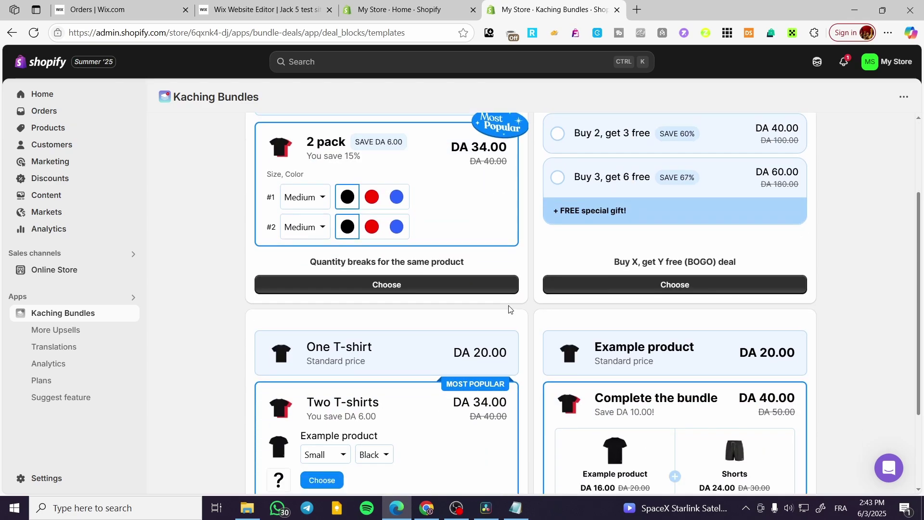
pyautogui.scroll(3, 656, 206)
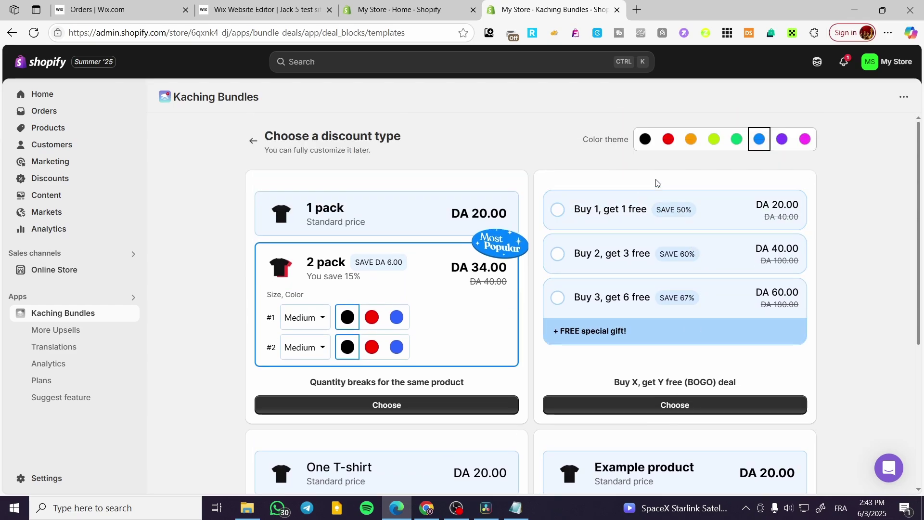
pyautogui.scroll(-5, 307, 336)
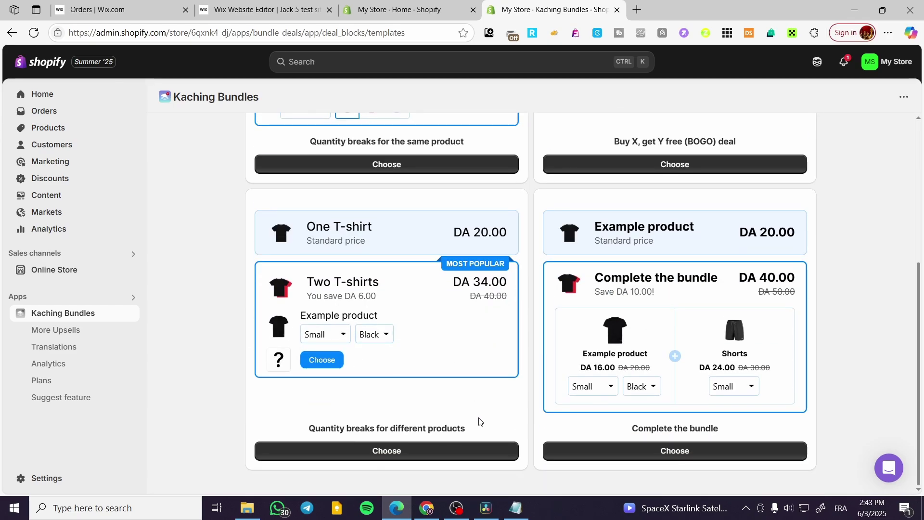
pyautogui.scroll(5, 667, 448)
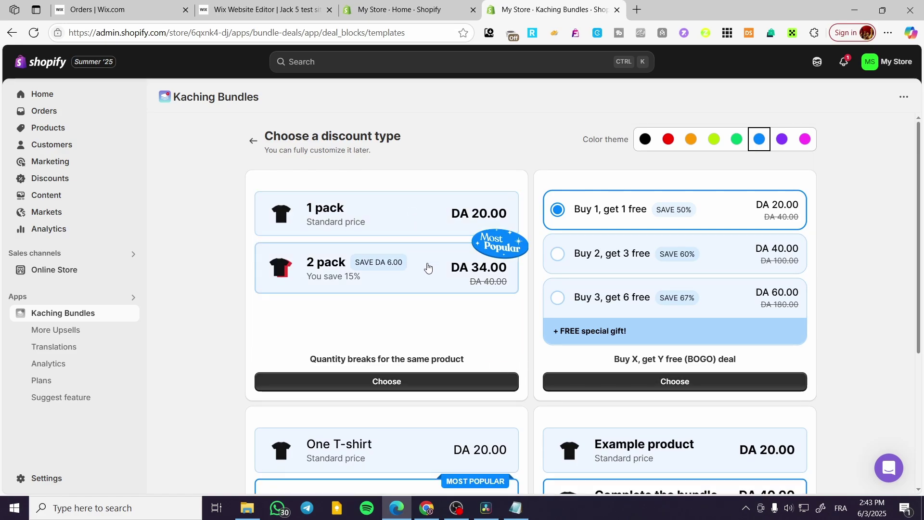
pyautogui.scroll(-1, 753, 348)
pyautogui.scroll(-4, 753, 348)
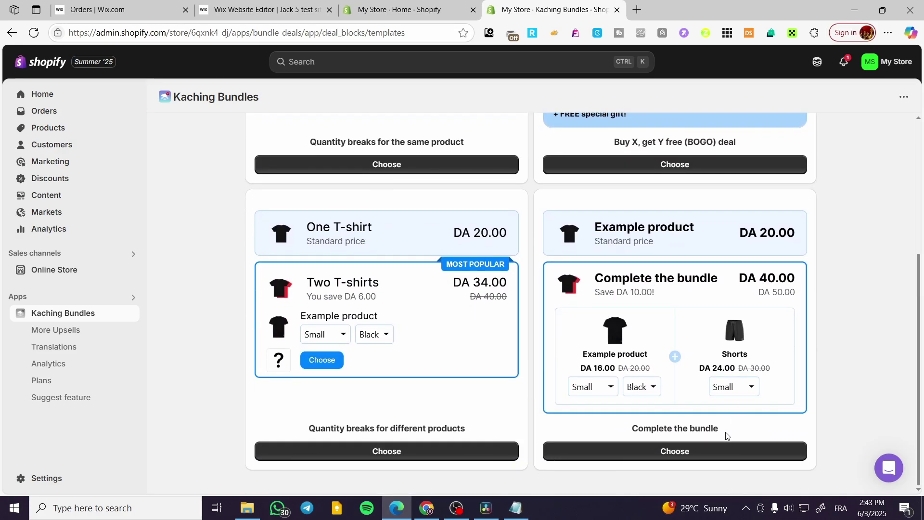
pyautogui.click(660, 454)
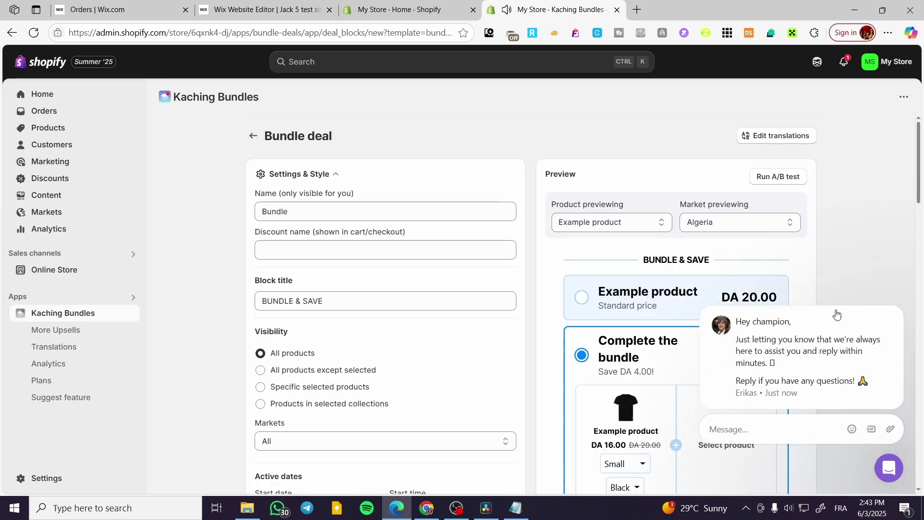
# Step: Dismiss the support chat and leave the deal's Markets setting on All
pyautogui.click(821, 303)
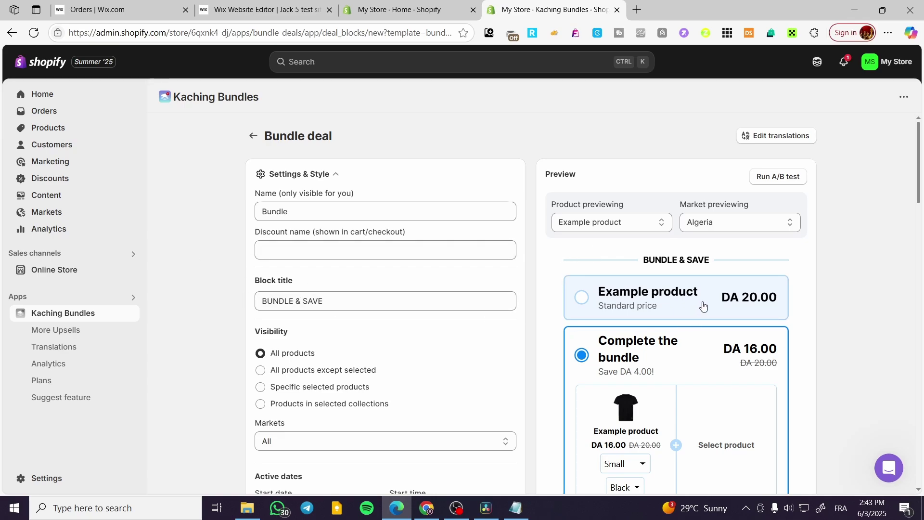
pyautogui.scroll(-3, 322, 432)
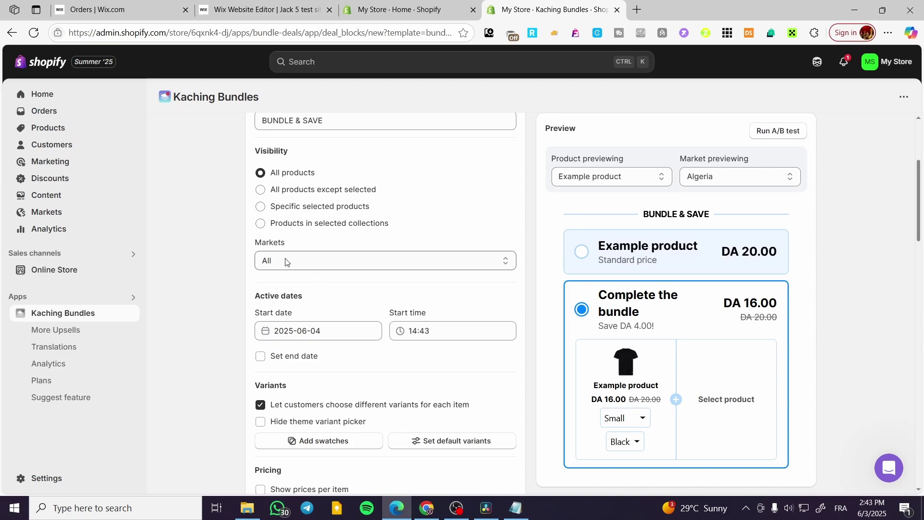
pyautogui.click(308, 260)
pyautogui.click(412, 243)
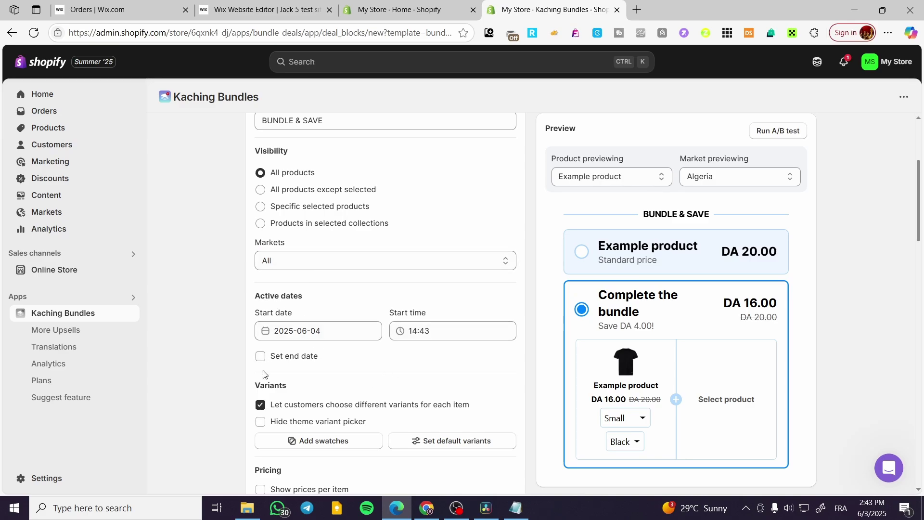
pyautogui.scroll(-3, 265, 370)
pyautogui.scroll(-4, 309, 302)
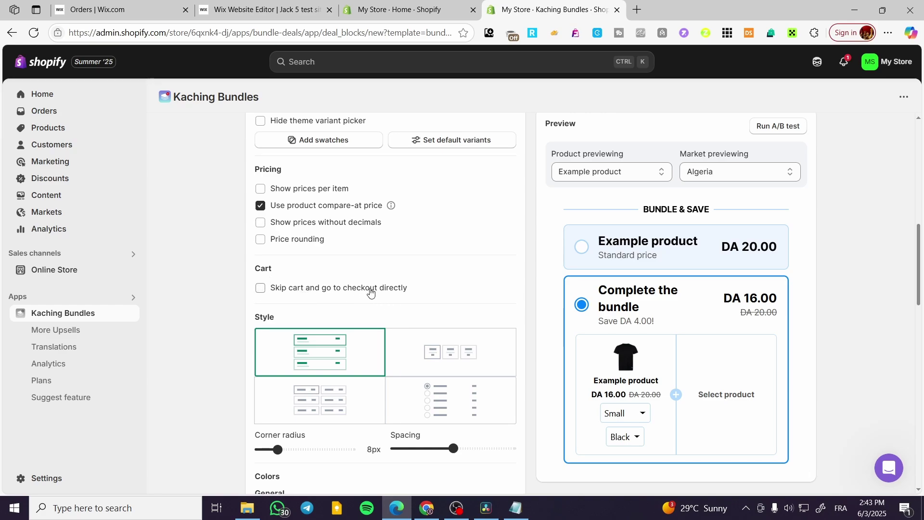
pyautogui.scroll(-2, 494, 232)
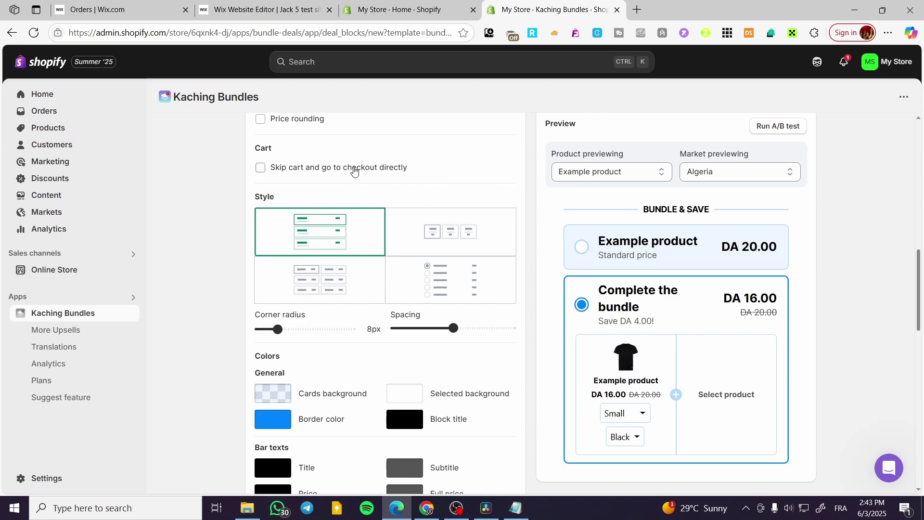
pyautogui.click(354, 169)
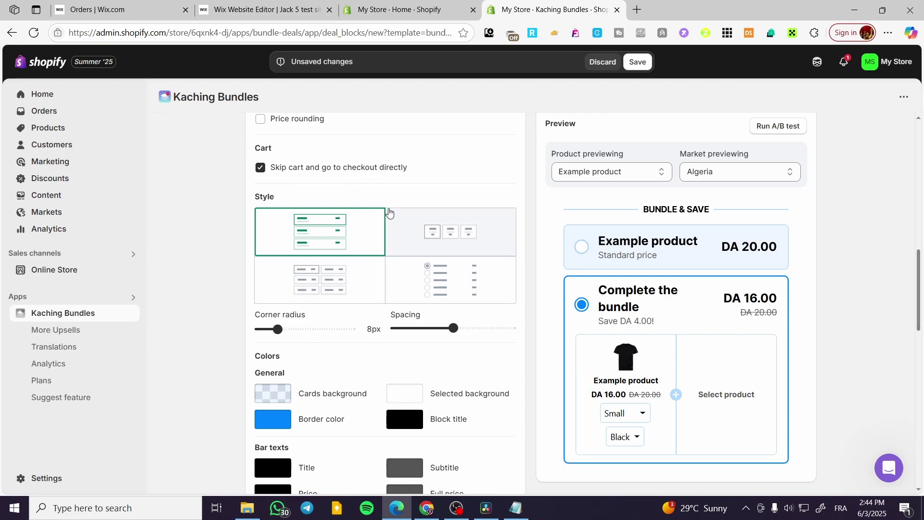
pyautogui.scroll(-4, 310, 200)
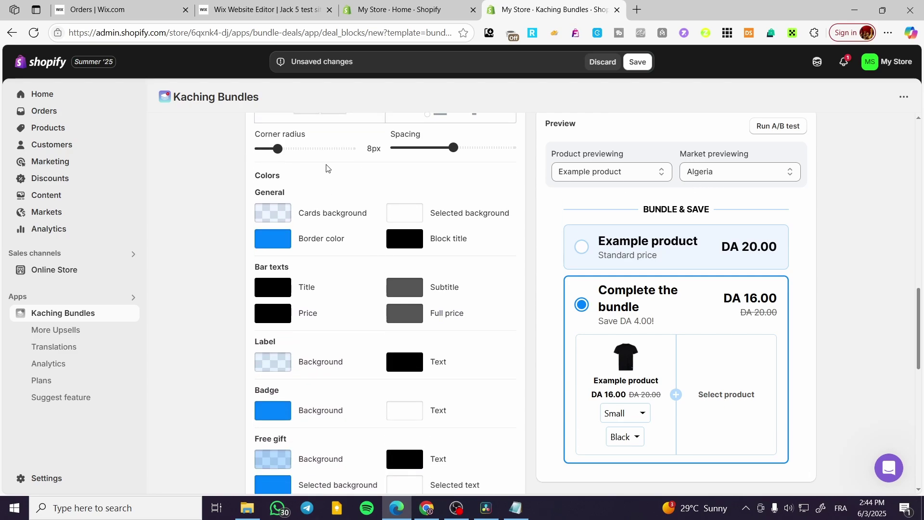
pyautogui.scroll(-1, 289, 166)
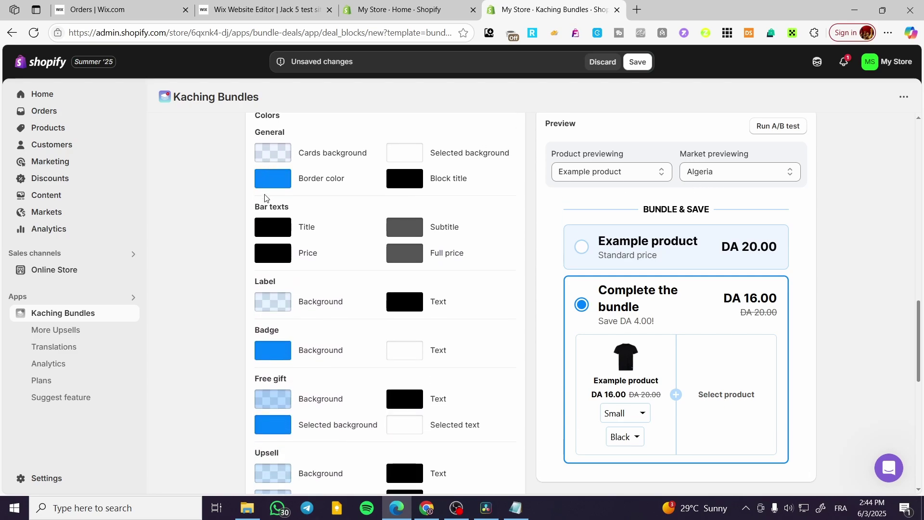
pyautogui.scroll(1, 237, 233)
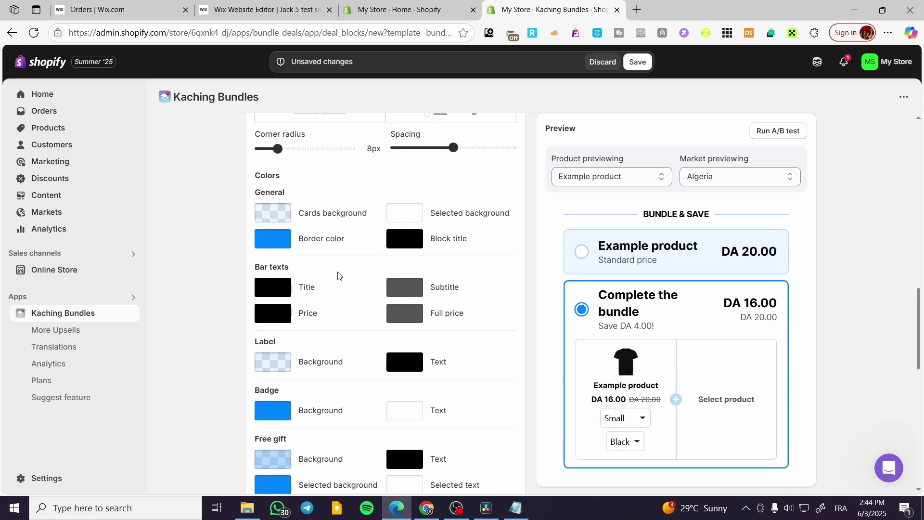
pyautogui.scroll(-1, 342, 254)
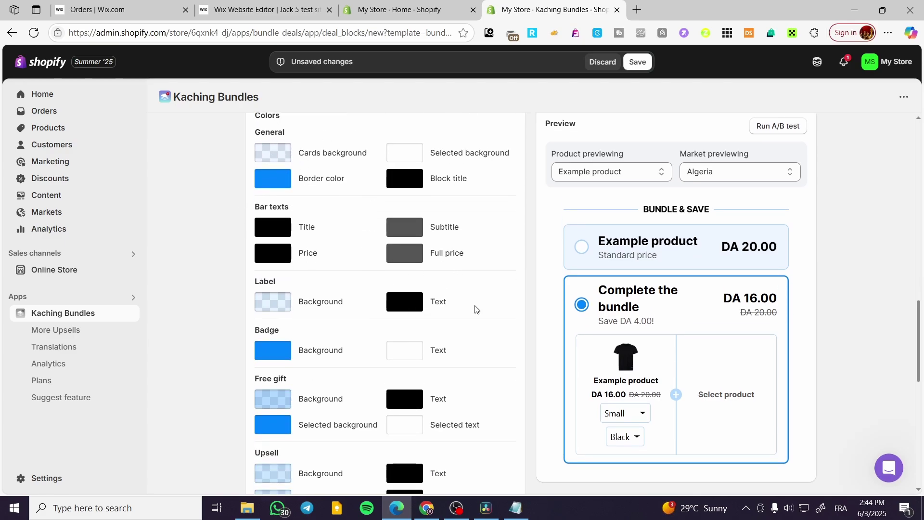
pyautogui.scroll(-3, 462, 308)
pyautogui.scroll(-1, 458, 306)
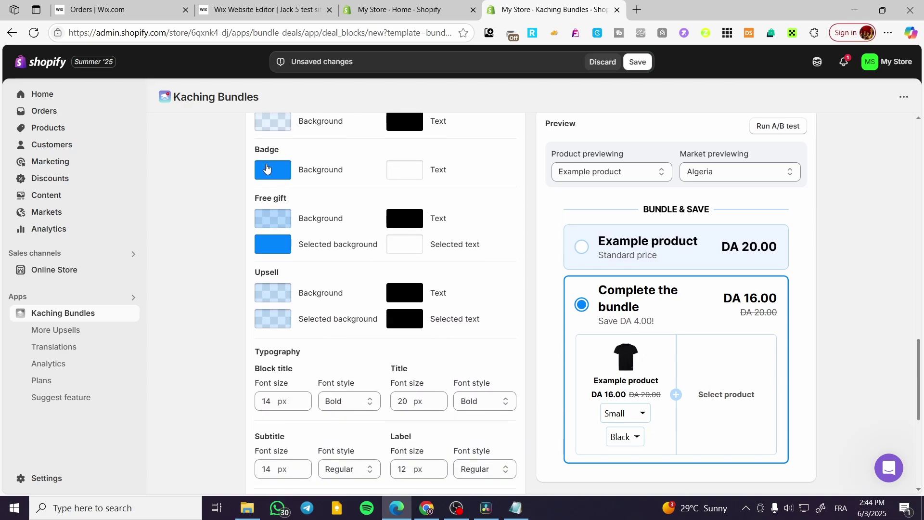
pyautogui.scroll(1, 279, 308)
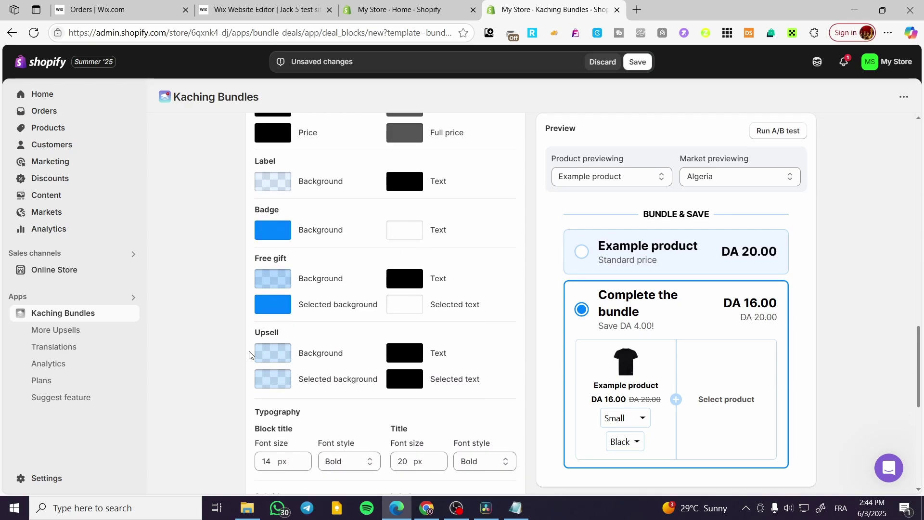
pyautogui.scroll(-3, 401, 301)
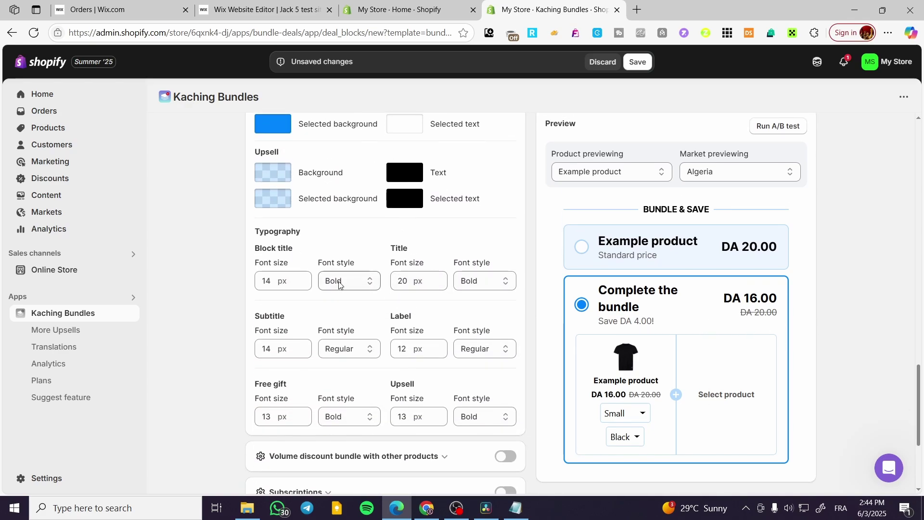
pyautogui.scroll(-1, 337, 288)
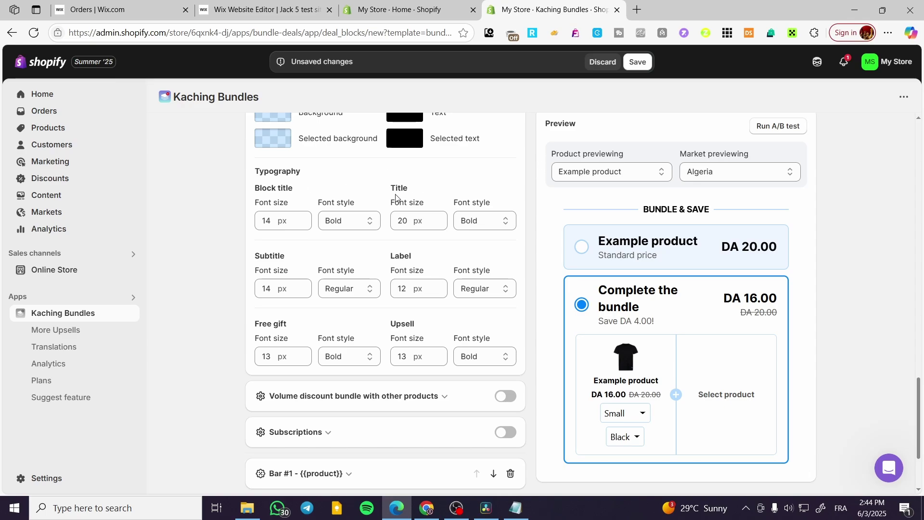
pyautogui.scroll(-2, 480, 251)
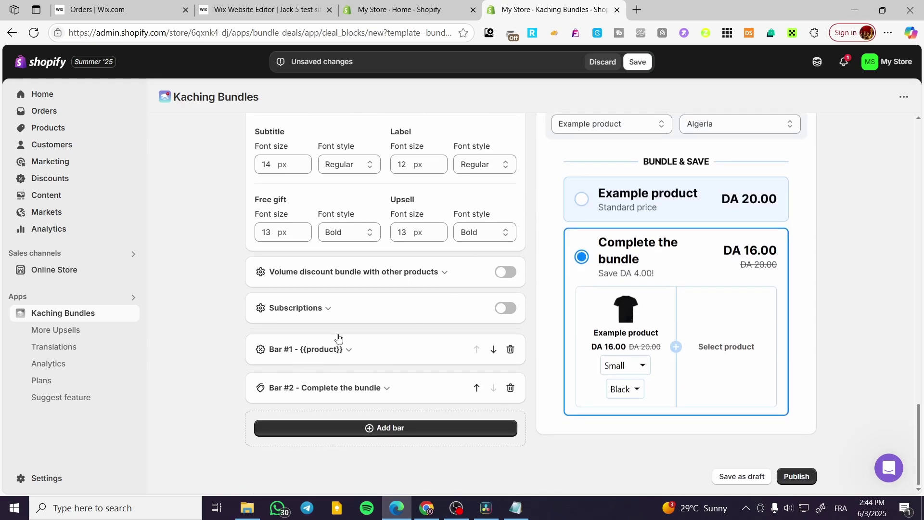
# Step: Add a Bundle upsell bar as Bar #3 – Complete the bundle
pyautogui.click(399, 428)
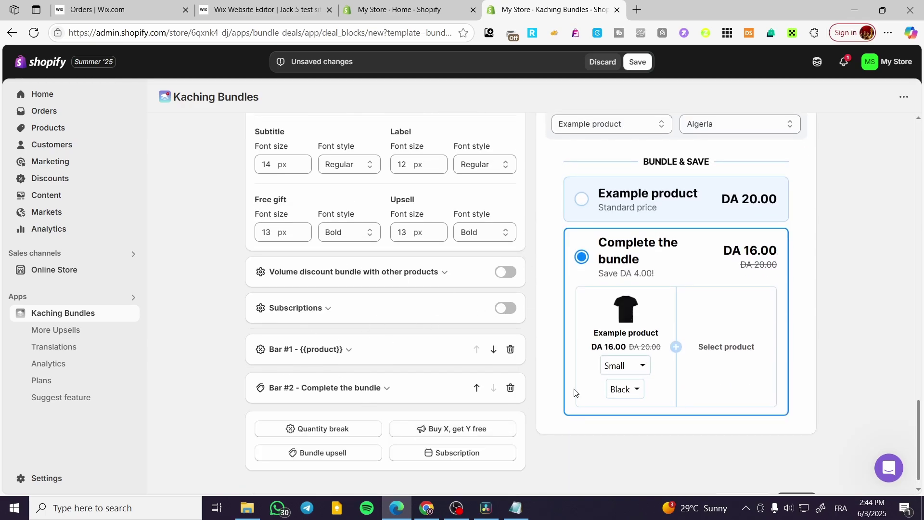
pyautogui.rightClick(481, 436)
pyautogui.press('Escape')
pyautogui.click(325, 453)
pyautogui.scroll(-5, 503, 372)
pyautogui.scroll(6, 747, 369)
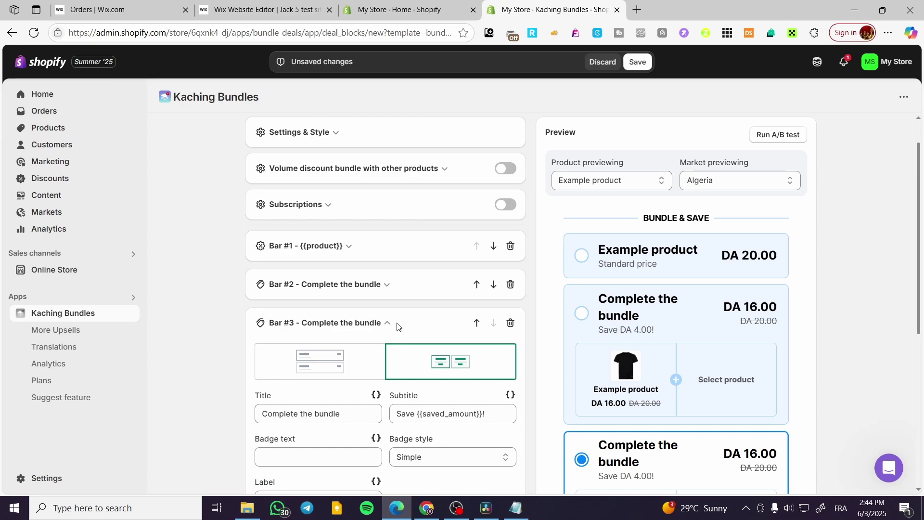
# Step: Attempt to save the edited bundle deal
pyautogui.click(88, 331)
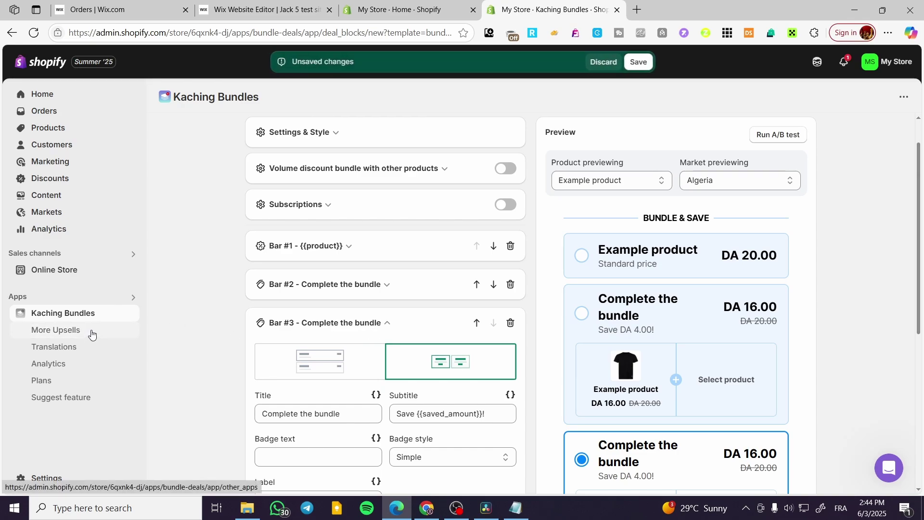
pyautogui.click(636, 63)
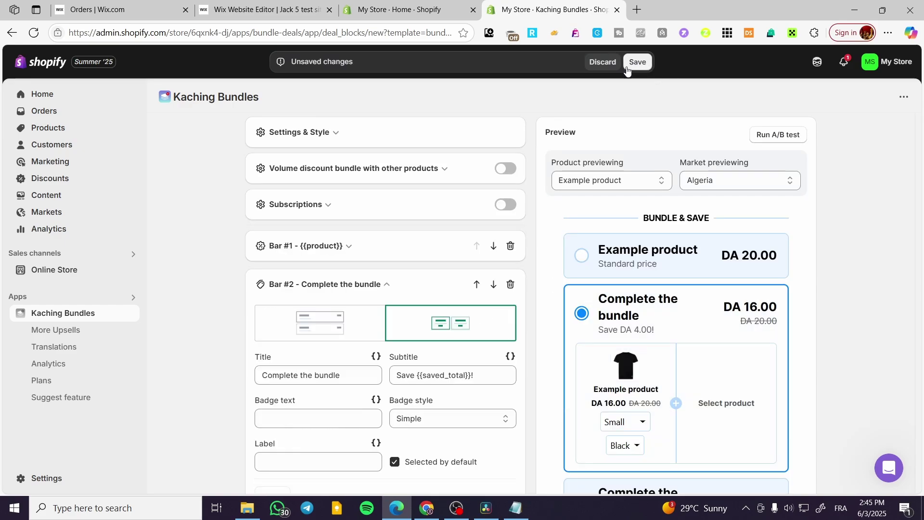
pyautogui.click(85, 332)
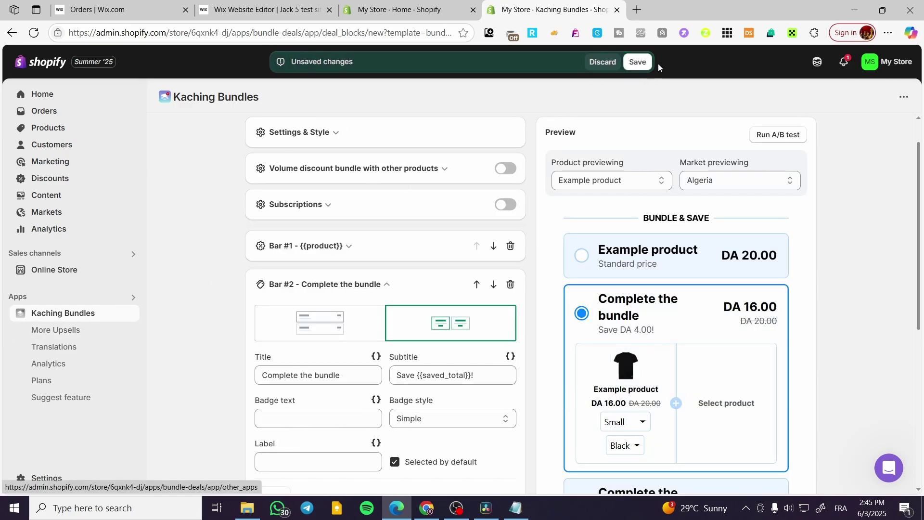
pyautogui.click(631, 65)
# Step: Cancel the empty Select a product picker and discard the unsaved deal changes
pyautogui.scroll(-6, 392, 263)
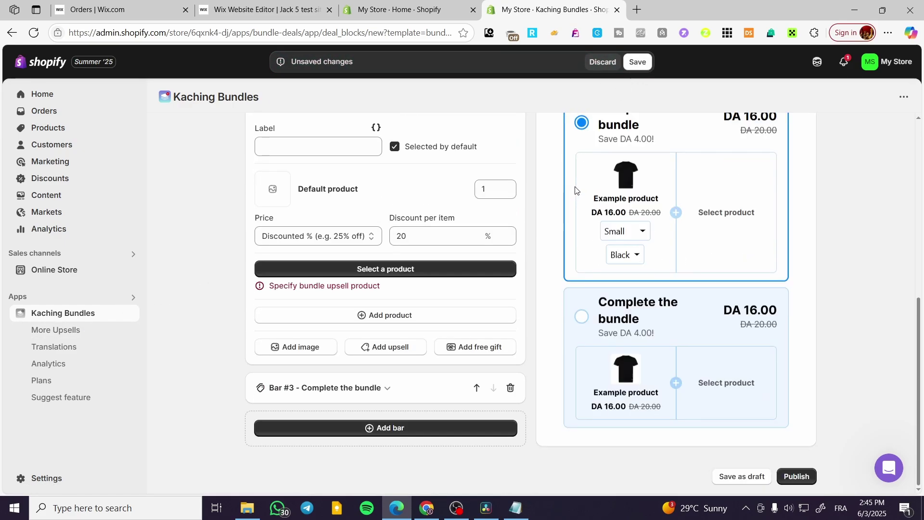
pyautogui.click(392, 268)
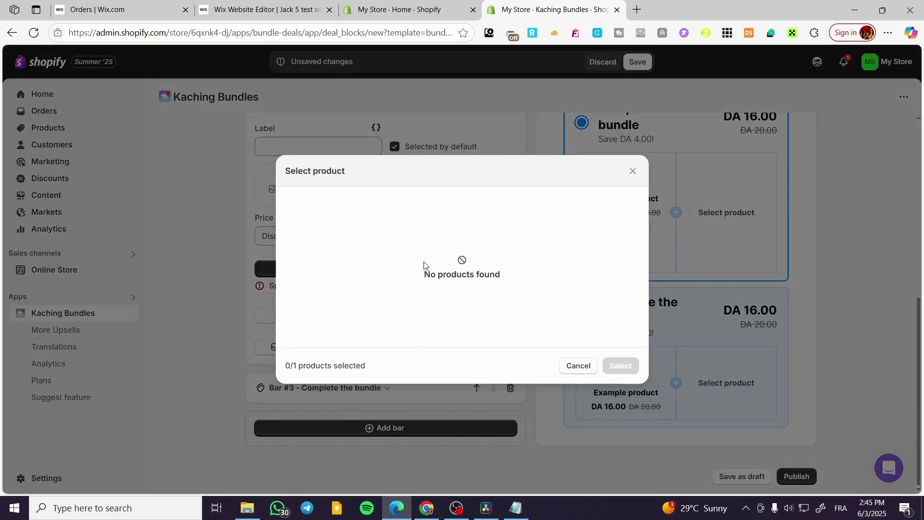
pyautogui.click(580, 370)
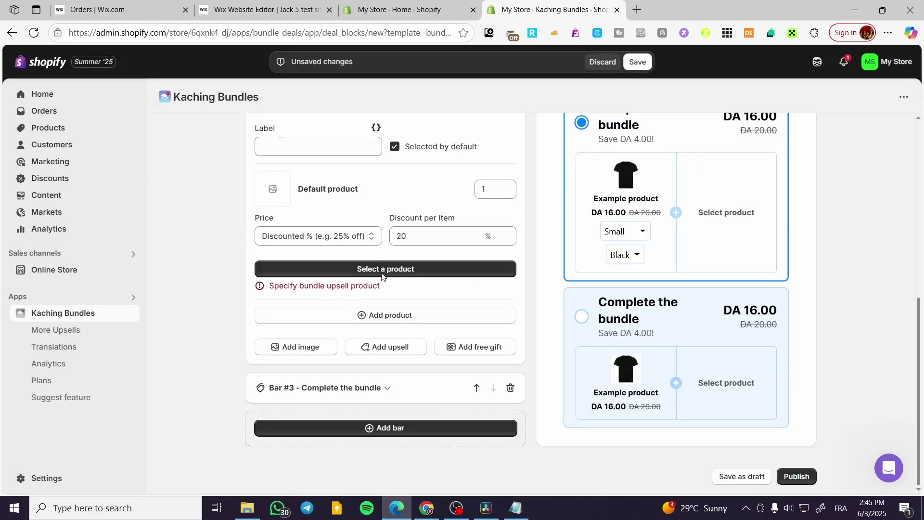
pyautogui.click(603, 62)
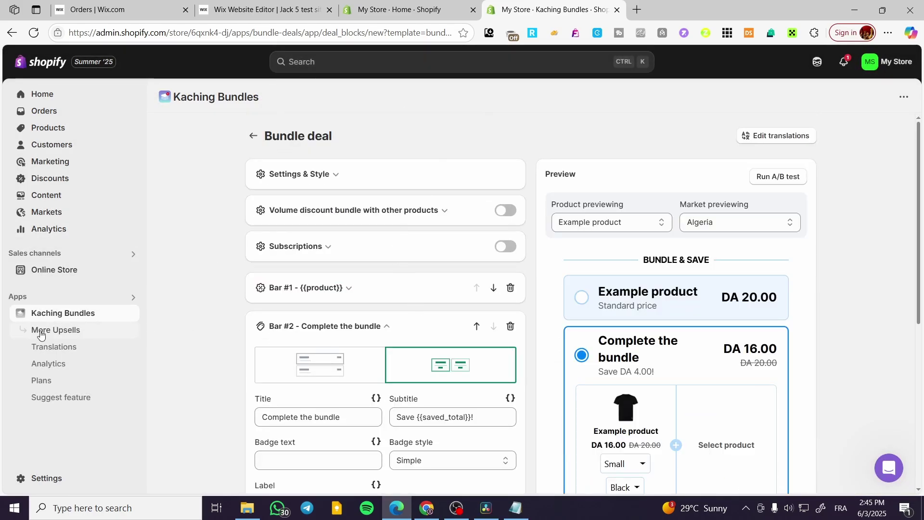
# Step: Browse the More Upsells, Translations and Analytics pages, ending on the Plans page
pyautogui.click(80, 330)
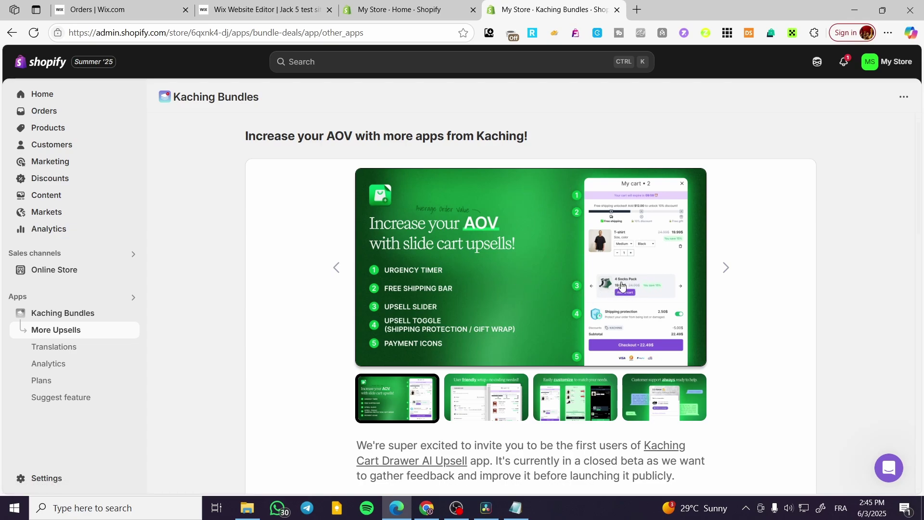
pyautogui.scroll(-5, 305, 305)
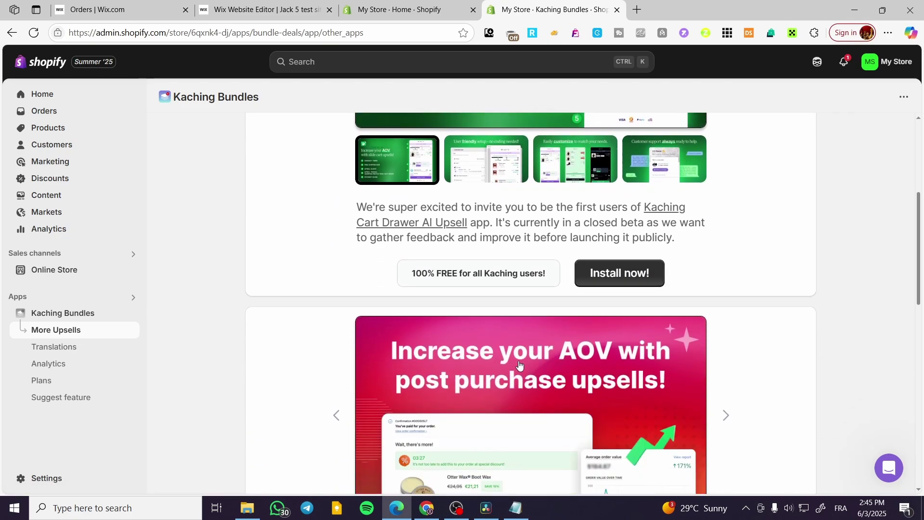
pyautogui.click(70, 347)
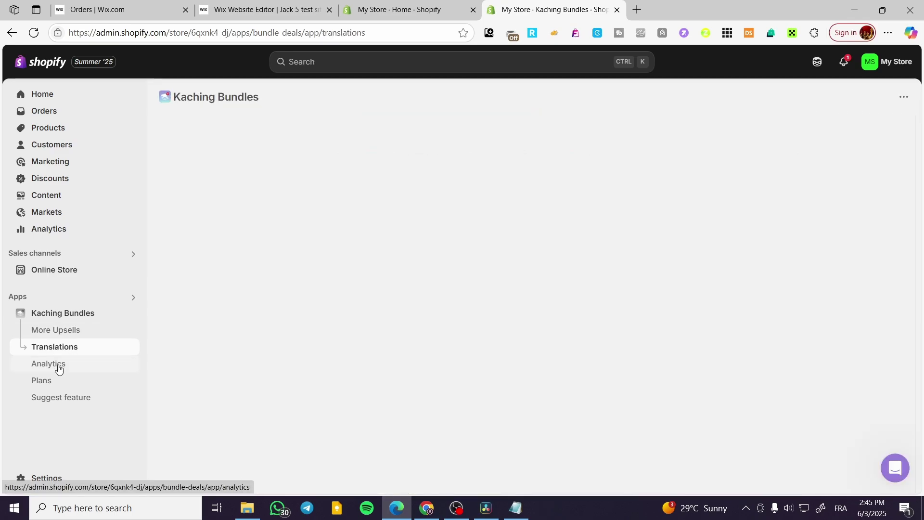
pyautogui.click(59, 368)
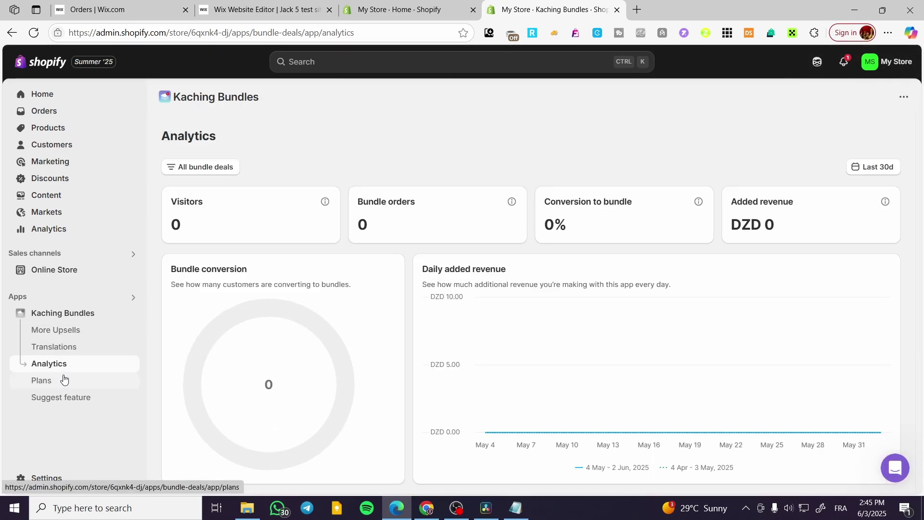
pyautogui.click(64, 379)
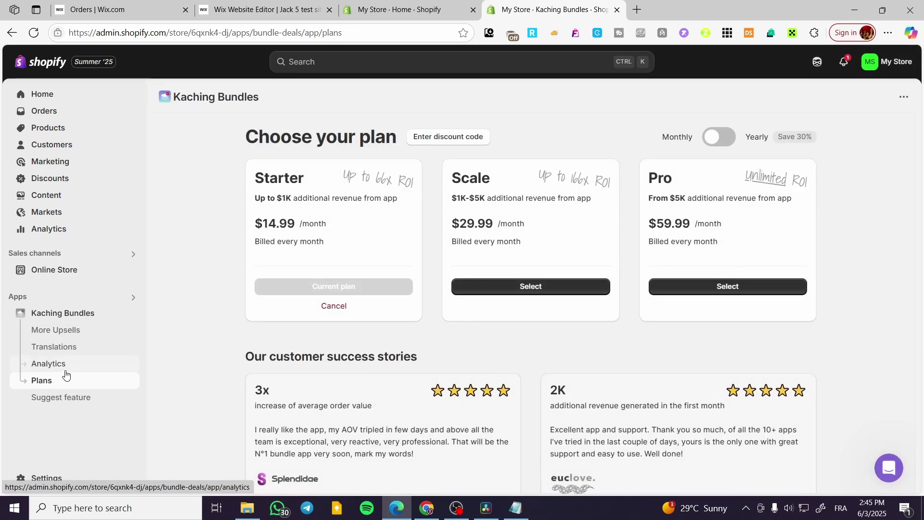